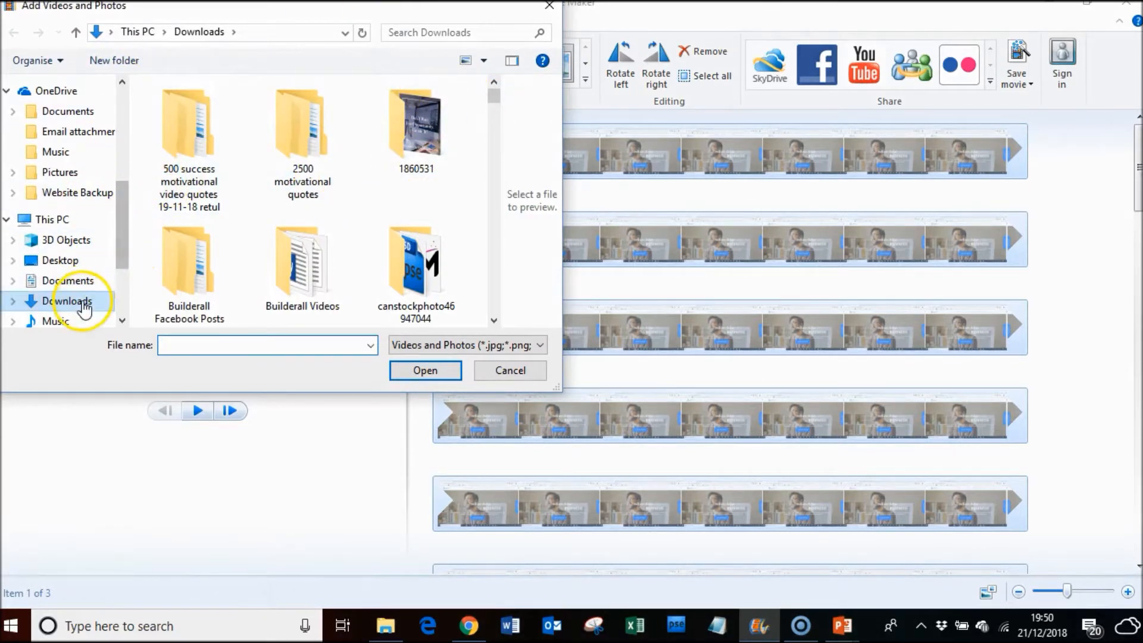
- Browse Documents for clips by opening the A1 - Websites folder and its Website Videos subfolder
{"action": "left_click", "coordinate": [84, 283]}
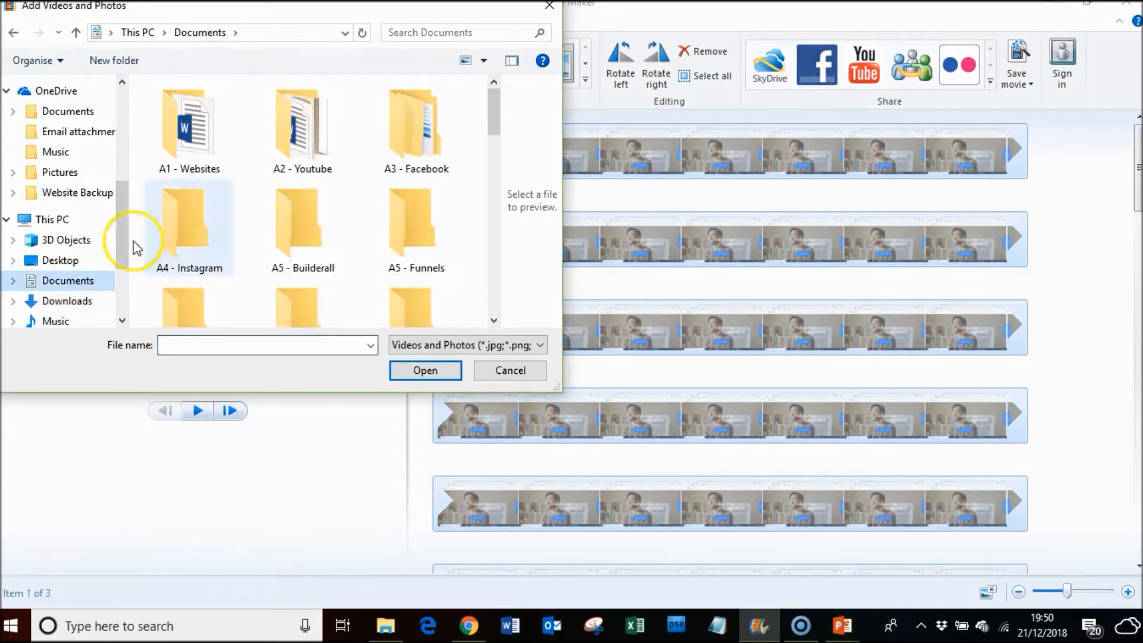
{"action": "double_click", "coordinate": [174, 149]}
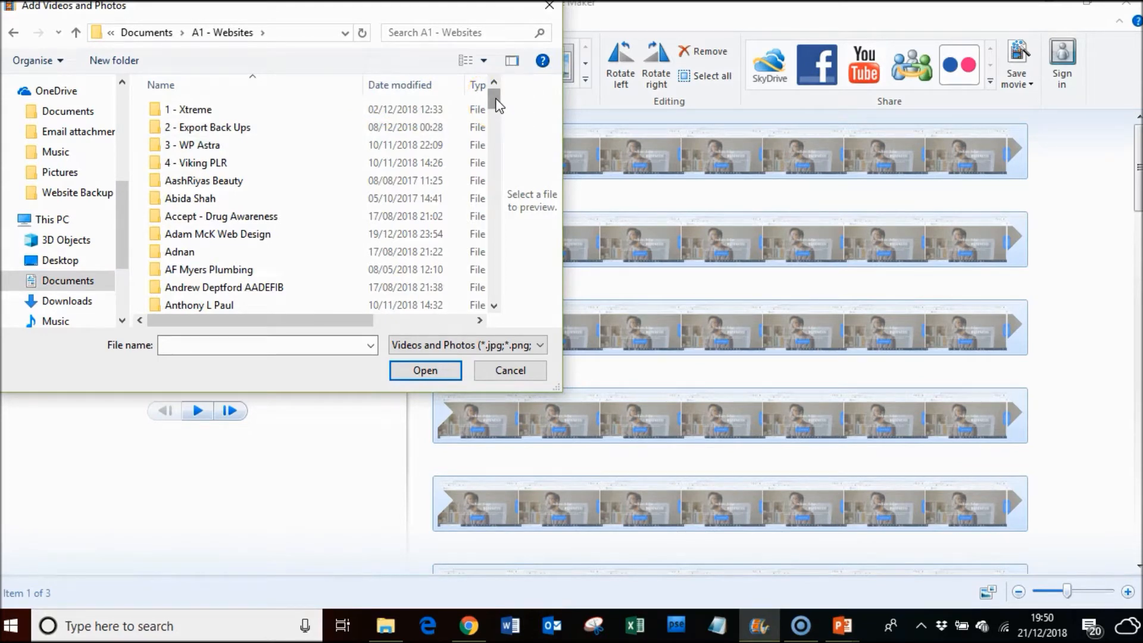
{"action": "left_click_drag", "start_coordinate": [496, 100], "coordinate": [498, 302]}
{"action": "double_click", "coordinate": [197, 269]}
{"action": "mouse_move", "coordinate": [494, 100]}
{"action": "left_mouse_down"}
{"action": "mouse_move", "coordinate": [497, 311]}
{"action": "mouse_move", "coordinate": [476, 87]}
{"action": "left_mouse_up"}
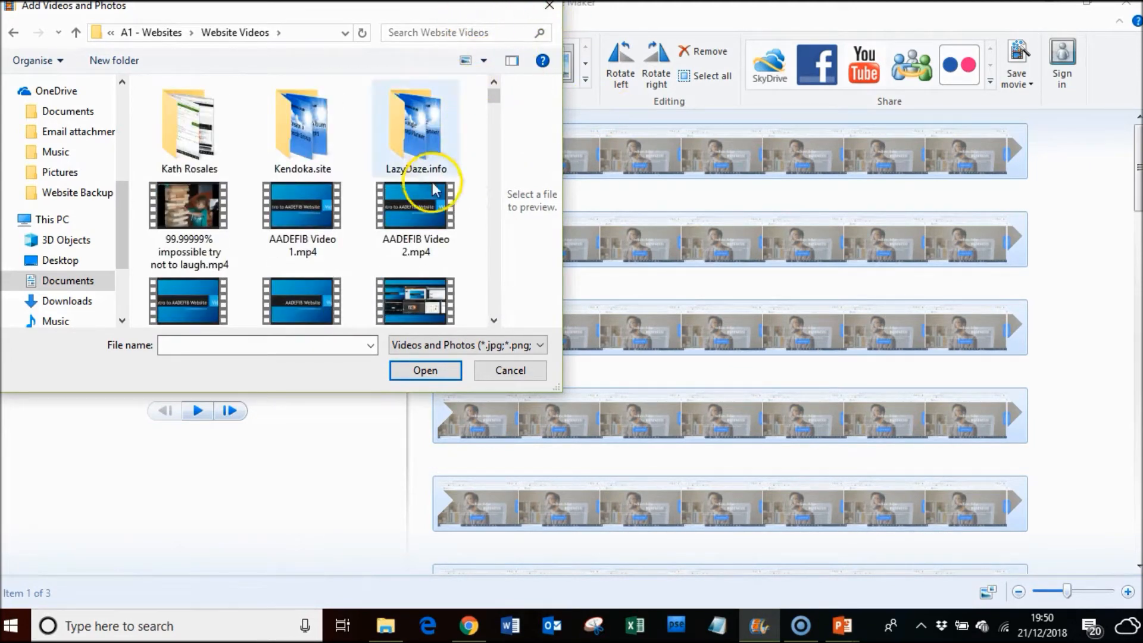
- Add YouTube_Introduction20181204205425739.mp4 from the Downloads folder to the movie after the first clip
{"action": "left_click", "coordinate": [67, 301]}
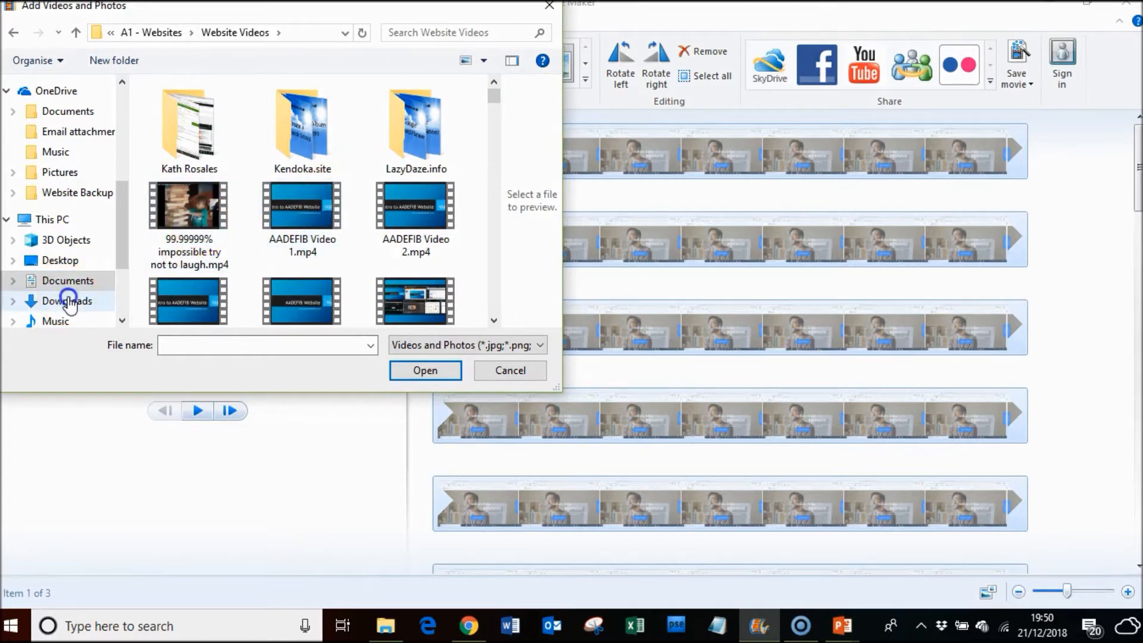
{"action": "left_click_drag", "start_coordinate": [494, 96], "coordinate": [500, 372]}
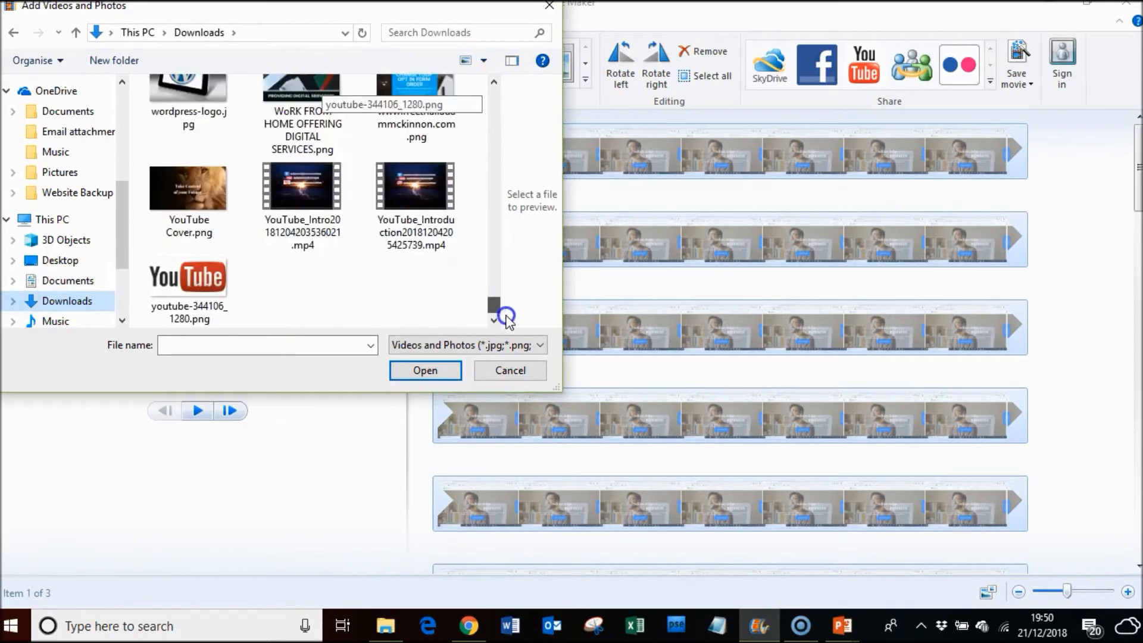
{"action": "left_click", "coordinate": [426, 186]}
{"action": "left_click", "coordinate": [425, 372]}
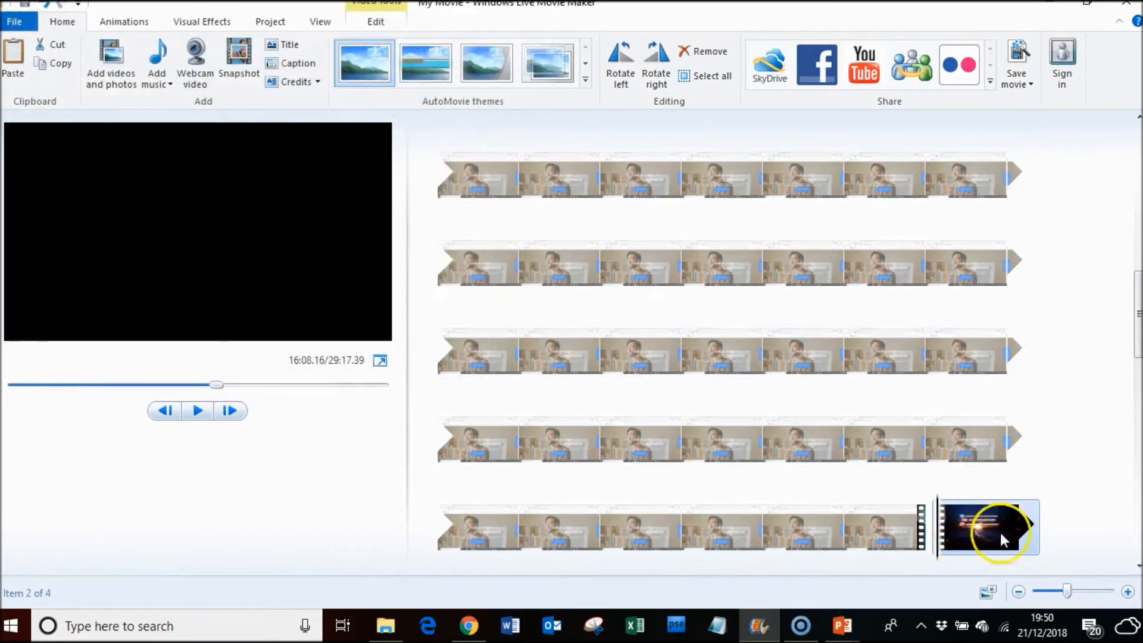
- Review the clips on the storyboard and preview the first few seconds of the movie from its start
{"action": "scroll", "coordinate": [1139, 298], "scroll_direction": "down", "scroll_amount": 3}
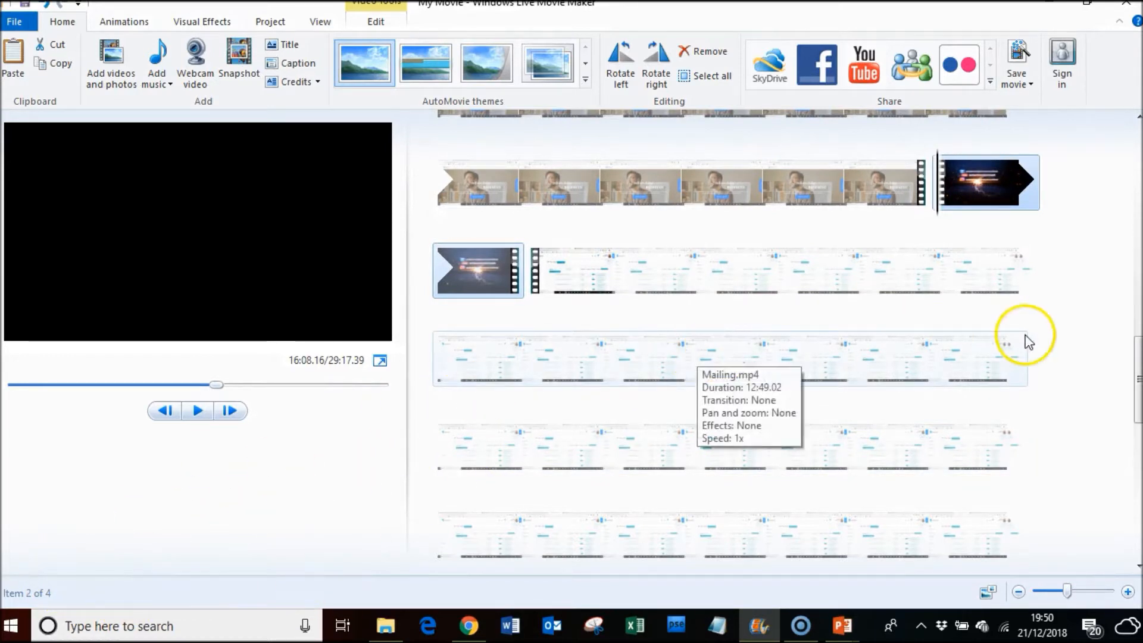
{"action": "left_click_drag", "start_coordinate": [1136, 344], "coordinate": [1135, 120]}
{"action": "left_click", "coordinate": [437, 158]}
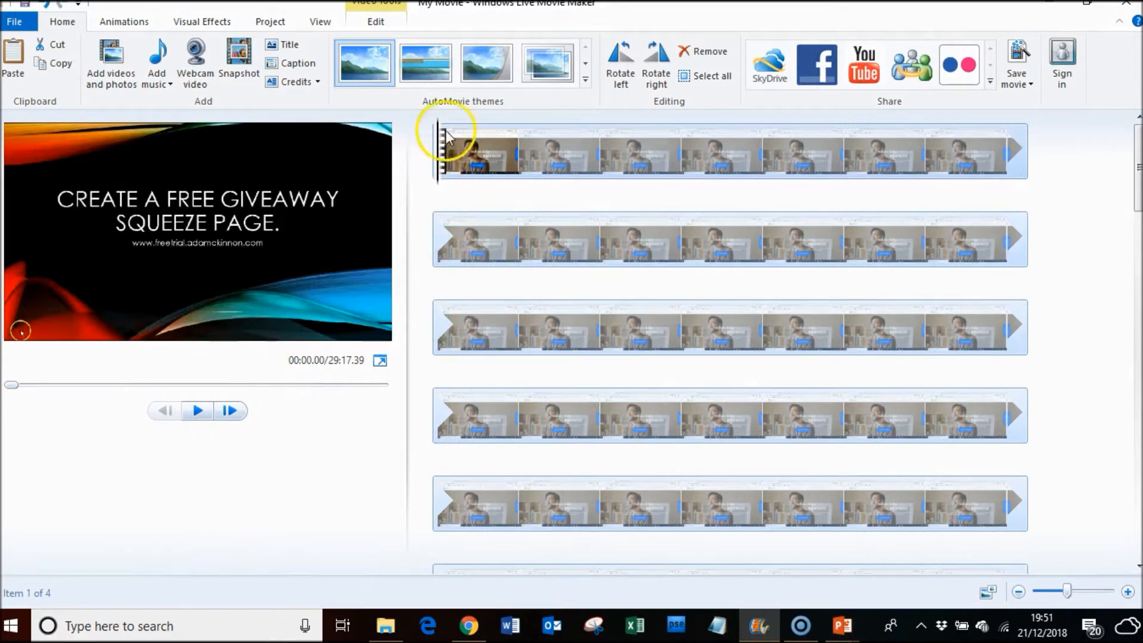
{"action": "left_click", "coordinate": [197, 411]}
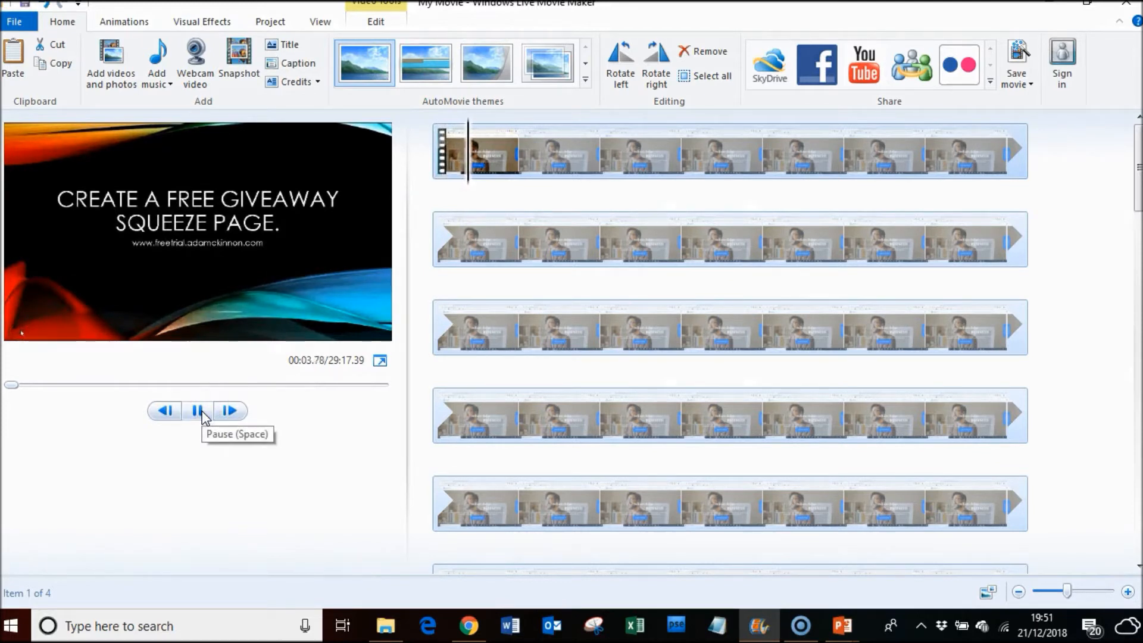
{"action": "left_click", "coordinate": [201, 411]}
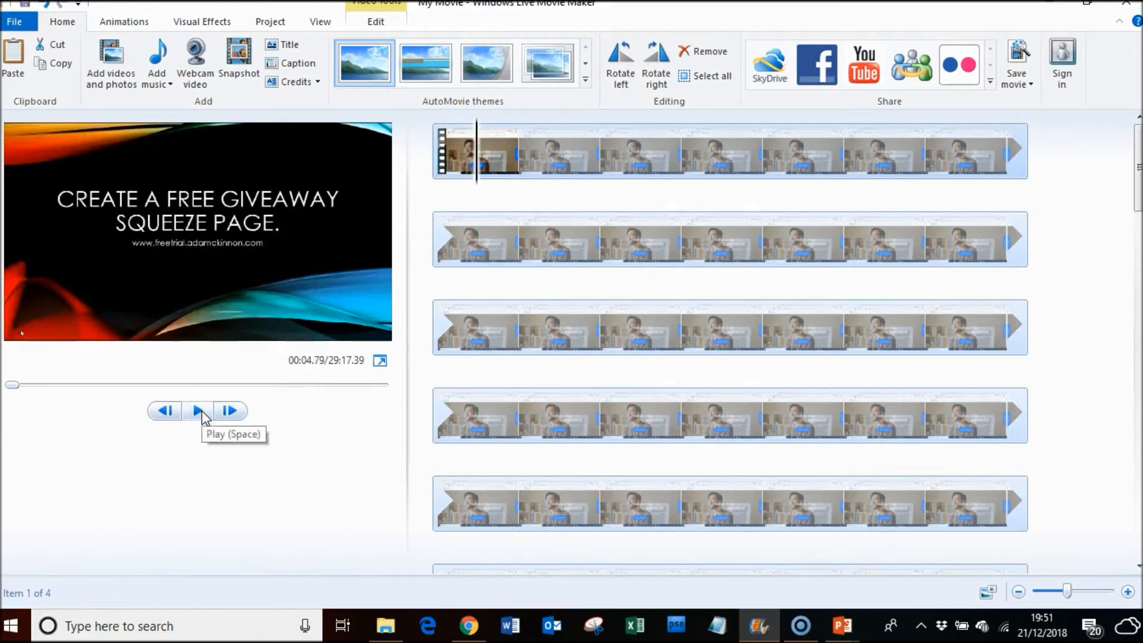
- Preview a moment of the first clip near its end and pause the playback there
{"action": "left_click_drag", "start_coordinate": [1139, 154], "coordinate": [1140, 333]}
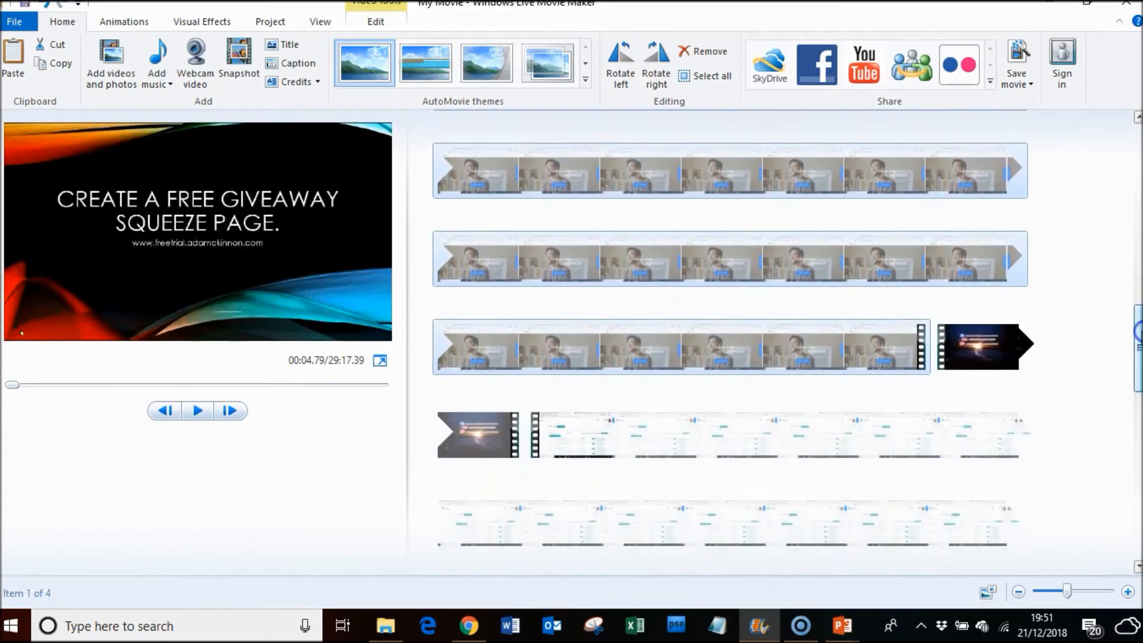
{"action": "left_click", "coordinate": [843, 358]}
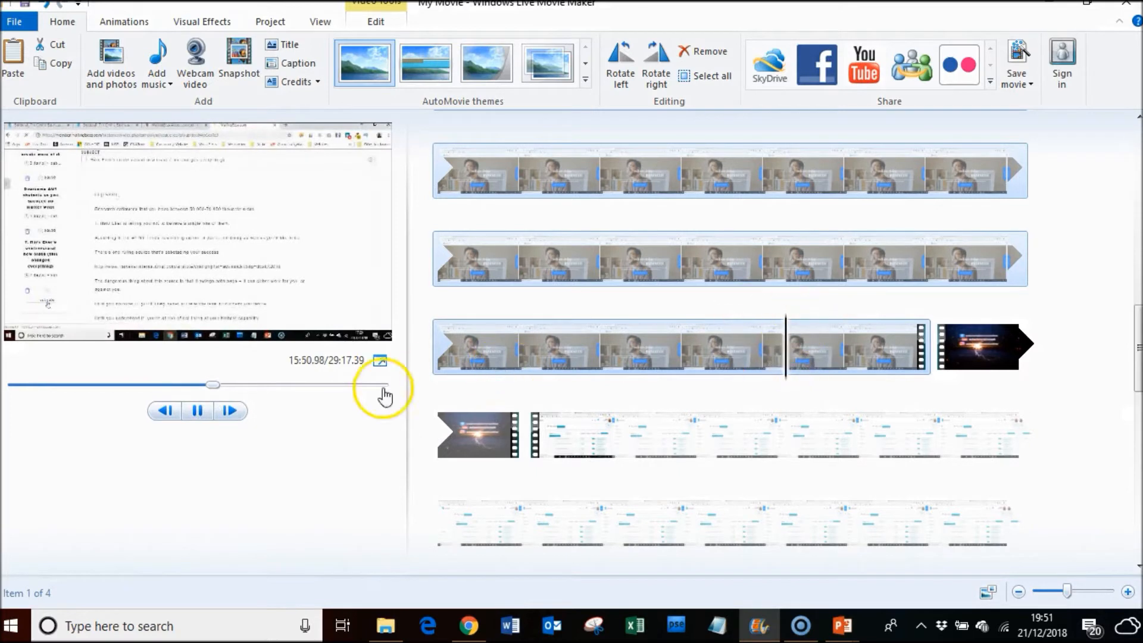
{"action": "left_click", "coordinate": [197, 410]}
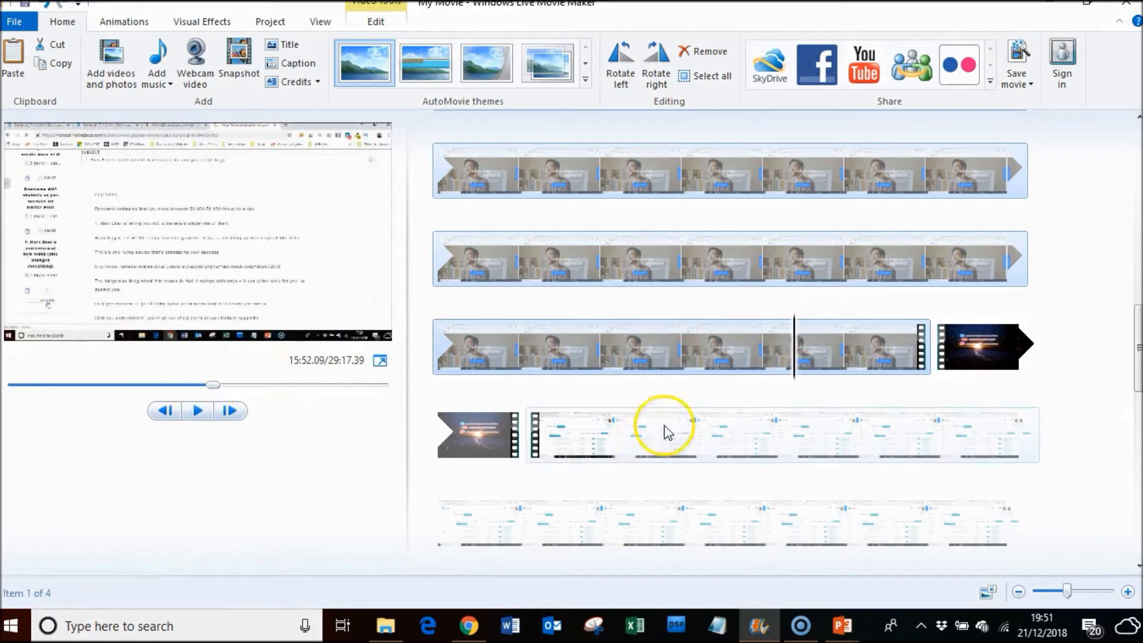
- Place the playhead at 15:52.46 in the first clip and show the editing options, such as Split, available there
{"action": "right_click", "coordinate": [795, 359]}
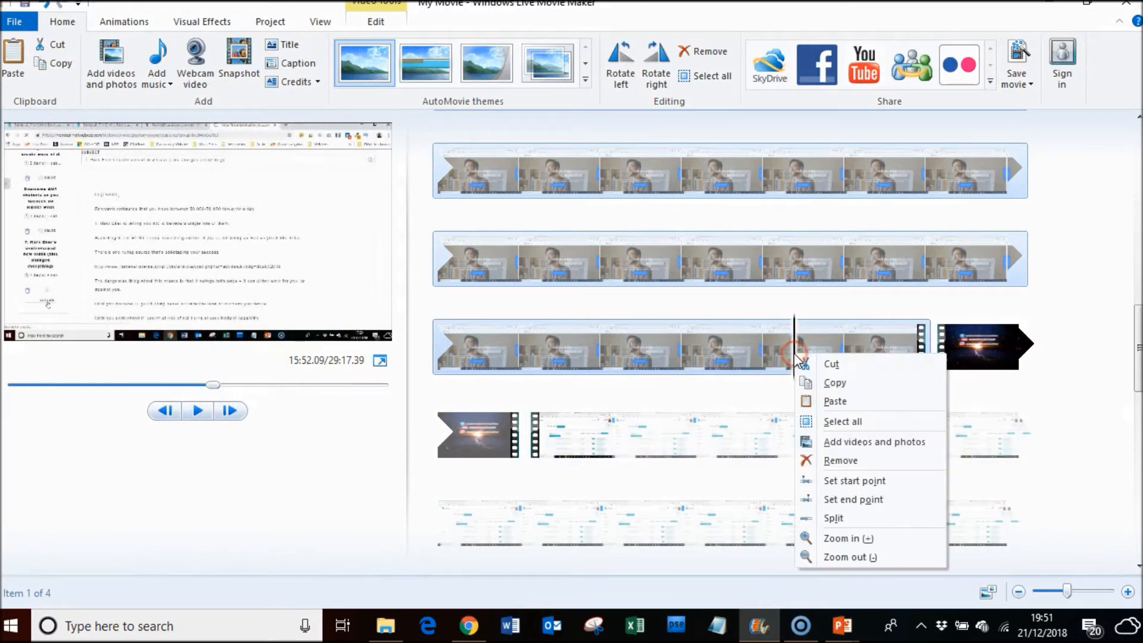
{"action": "left_click", "coordinate": [819, 344]}
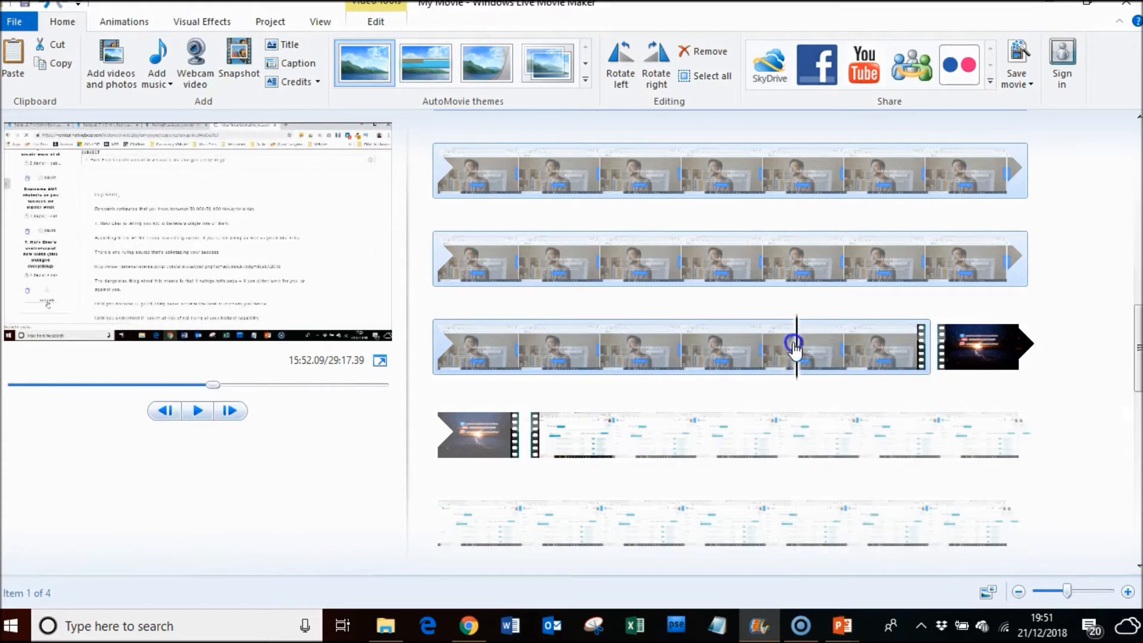
{"action": "left_click", "coordinate": [839, 346]}
{"action": "left_click", "coordinate": [723, 345]}
{"action": "left_click", "coordinate": [784, 347]}
{"action": "left_click", "coordinate": [798, 354]}
{"action": "right_click", "coordinate": [799, 356]}
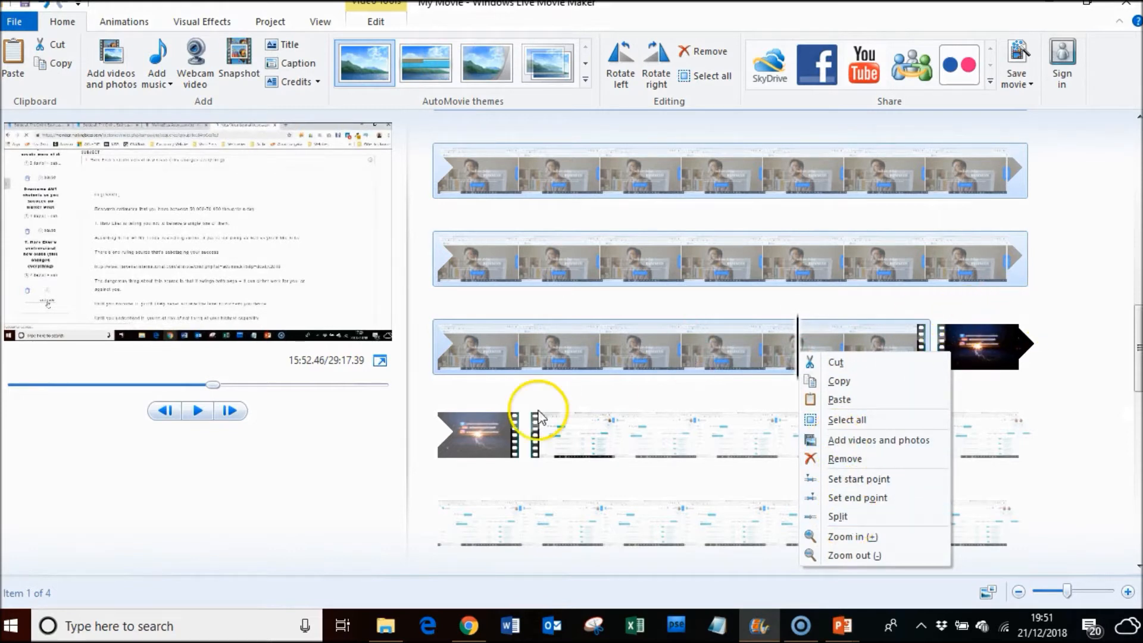
- Delete the intro clip that sits between the first clip and Mailing.mp4
{"action": "left_click", "coordinate": [940, 341]}
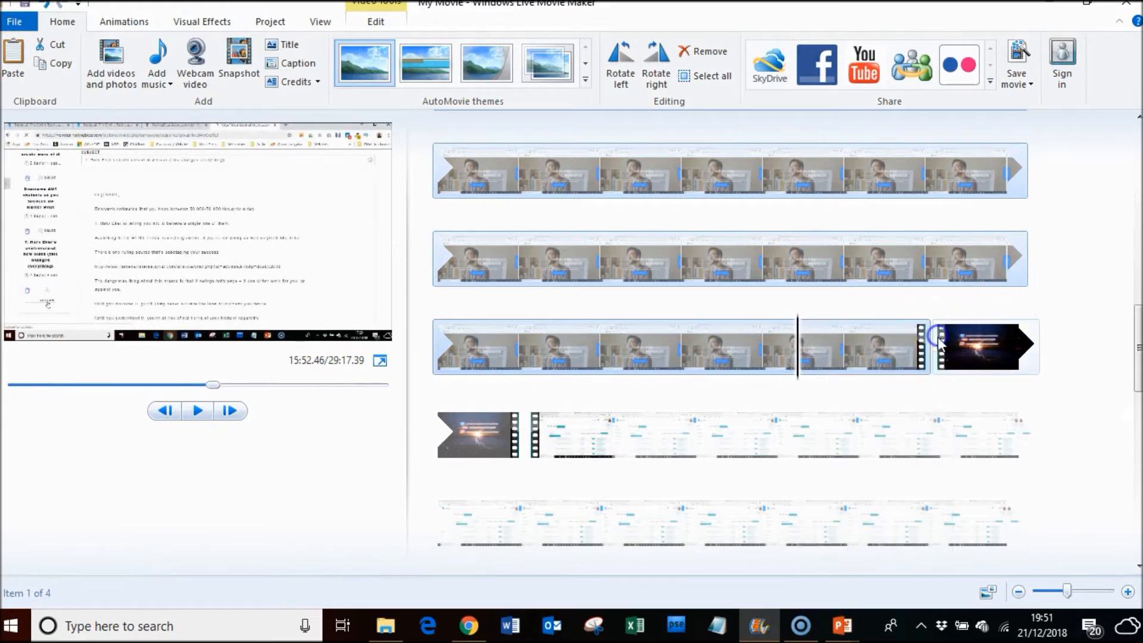
{"action": "left_click", "coordinate": [943, 336]}
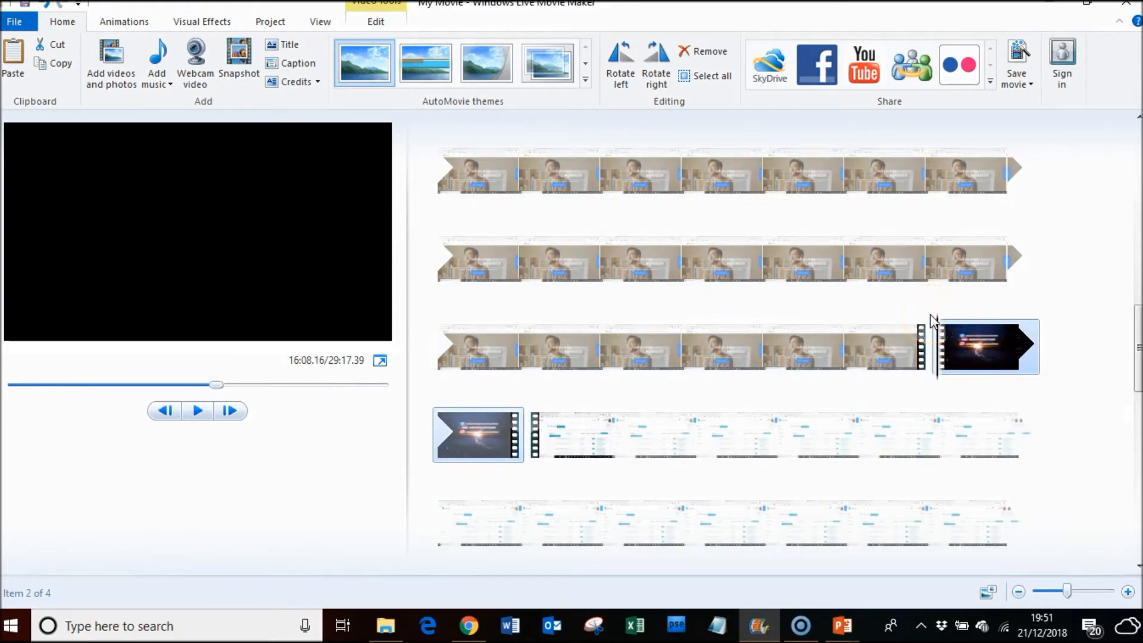
{"action": "key", "text": "Delete"}
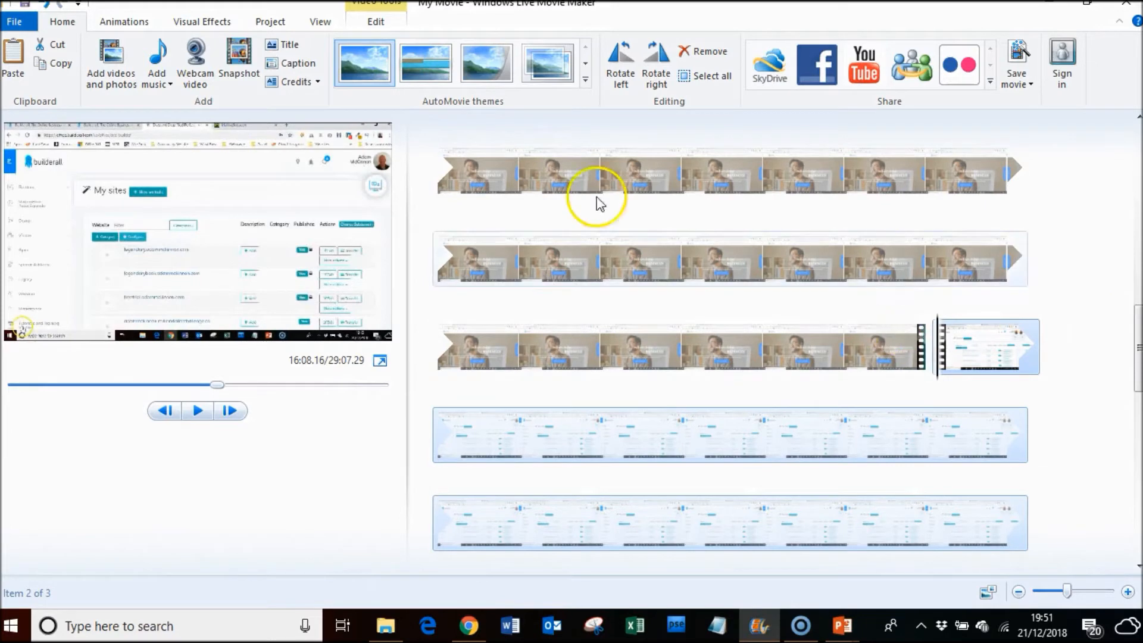
- Add YouTube_Introduction20181204205425739.mp4 from the Downloads folder to the movie after Mailing.mp4
{"action": "left_click", "coordinate": [121, 71]}
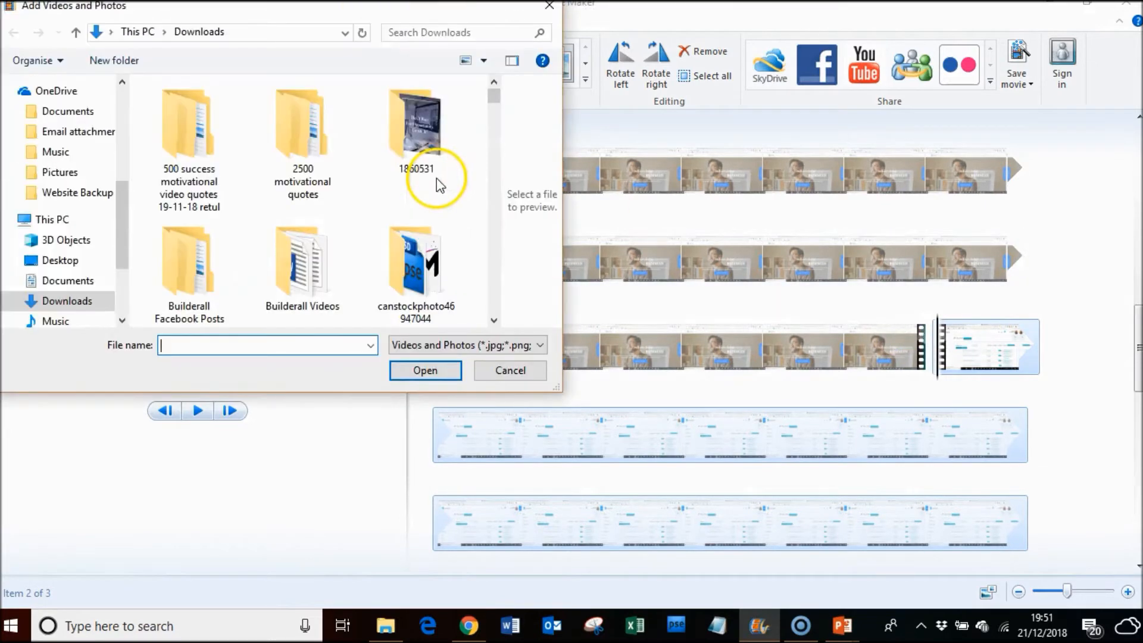
{"action": "left_click_drag", "start_coordinate": [499, 98], "coordinate": [506, 327]}
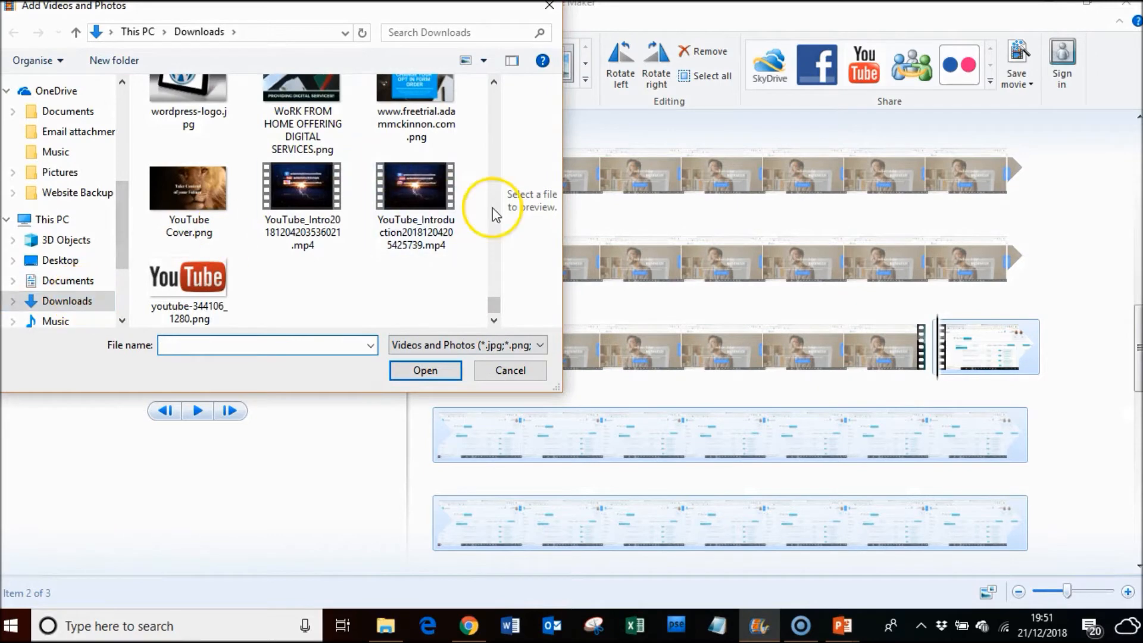
{"action": "double_click", "coordinate": [418, 189]}
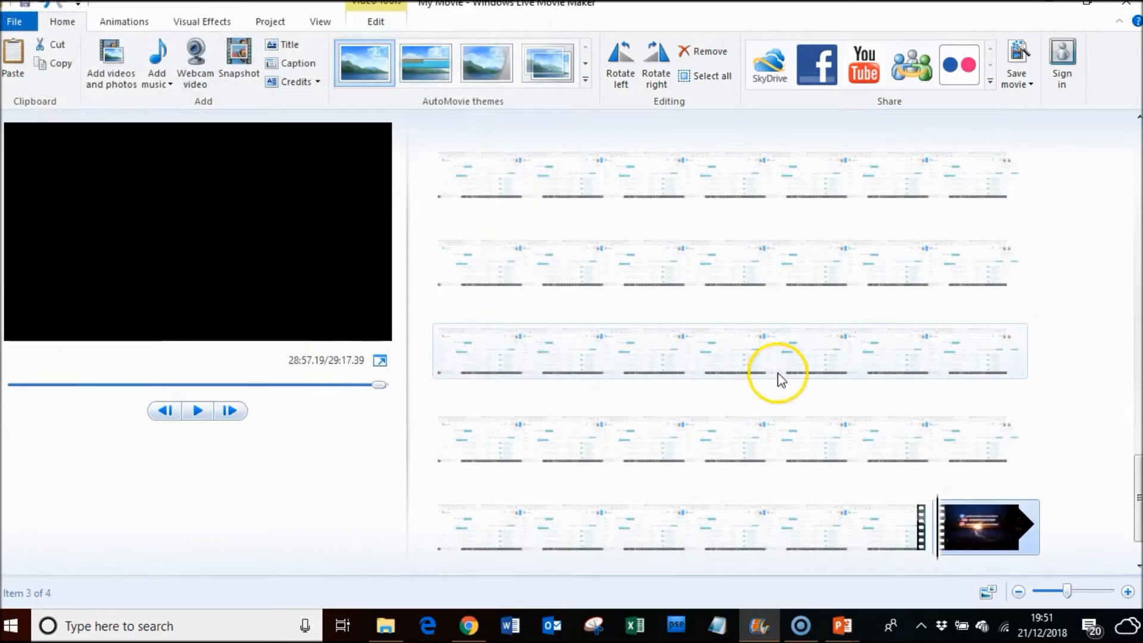
- Move the newly added intro clip between the first clip and Mailing.mp4, and return the playhead to the movie's start
{"action": "left_click_drag", "start_coordinate": [1135, 475], "coordinate": [1137, 515]}
{"action": "left_click_drag", "start_coordinate": [977, 434], "coordinate": [939, 209]}
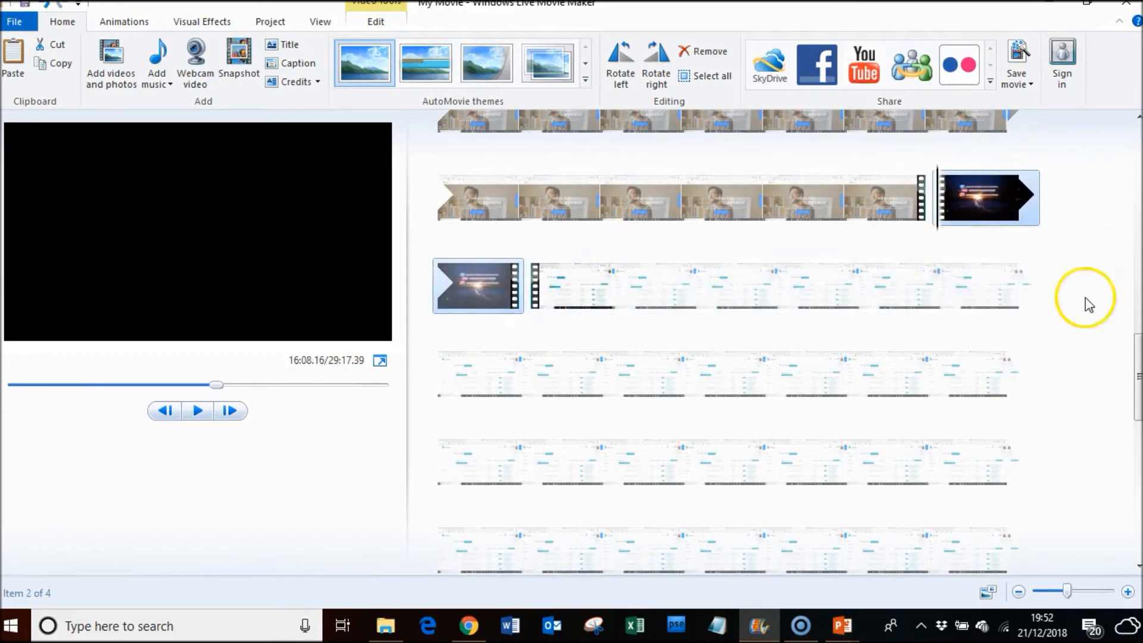
{"action": "left_click_drag", "start_coordinate": [1138, 386], "coordinate": [1138, 524]}
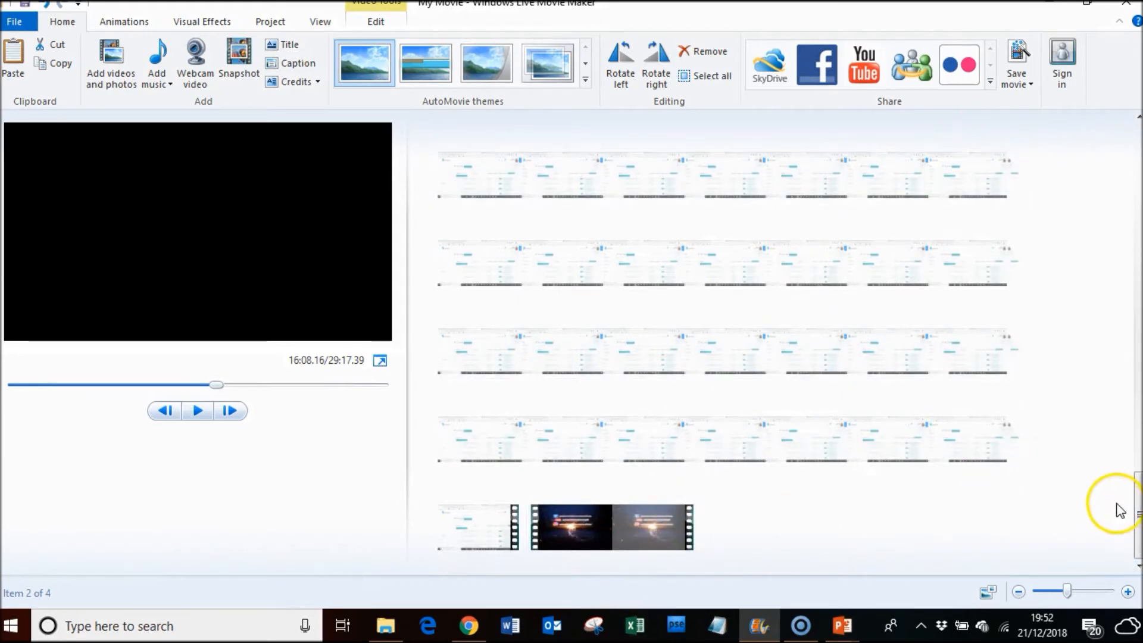
{"action": "left_click_drag", "start_coordinate": [1138, 517], "coordinate": [1138, 148]}
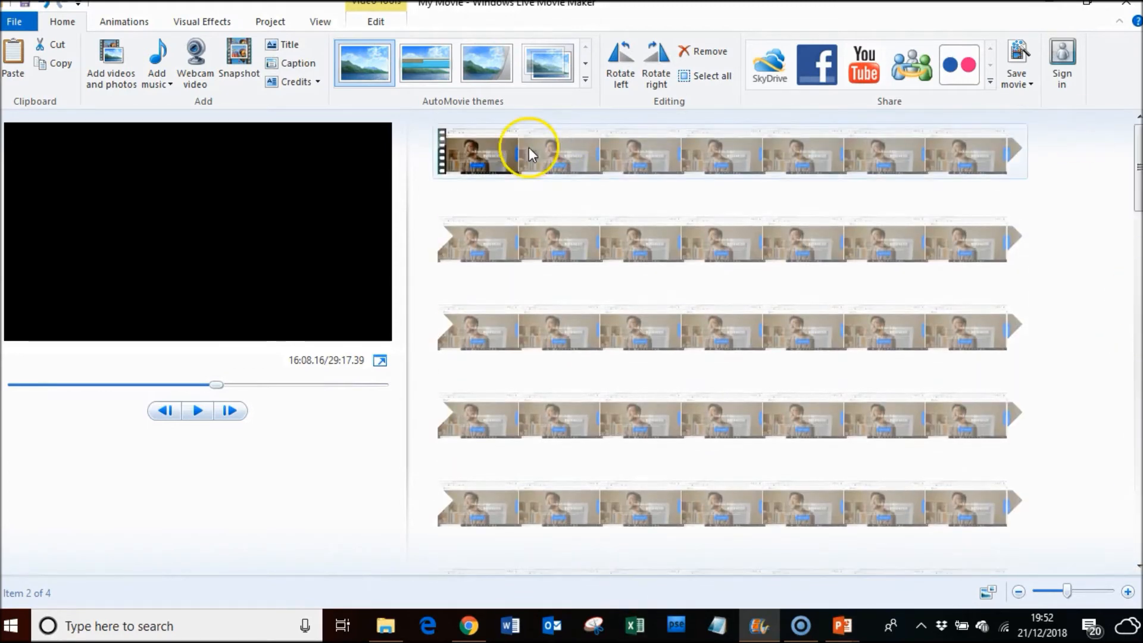
{"action": "left_click", "coordinate": [439, 156]}
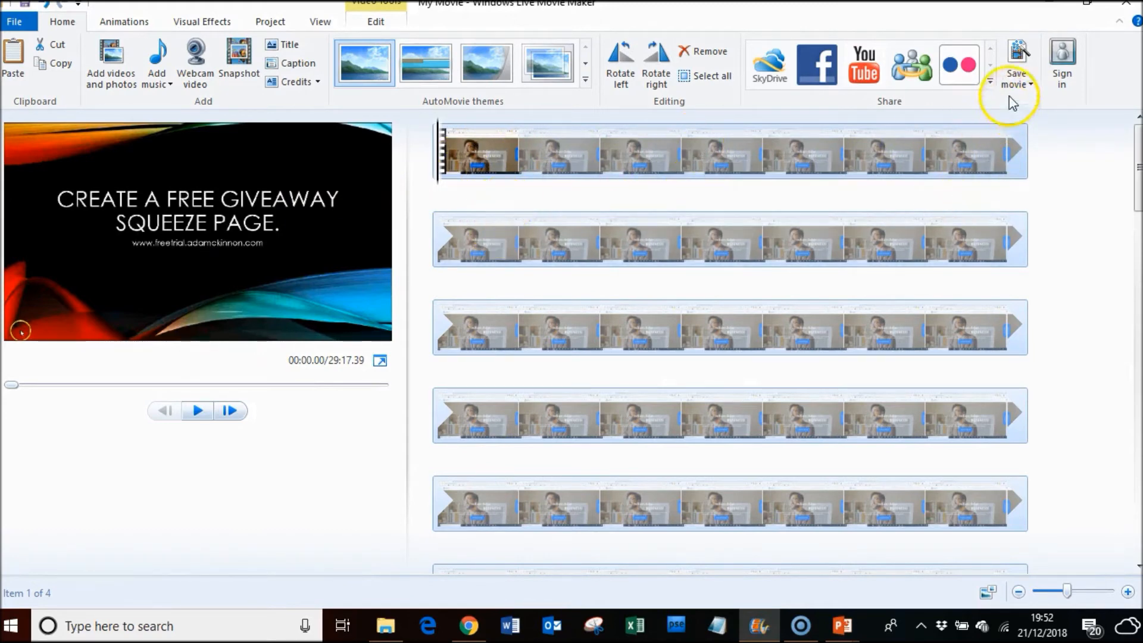
- Start saving the movie, creating and opening a new folder named "Landing and Mailboss" inside the Builderall folder
{"action": "left_click", "coordinate": [1017, 57]}
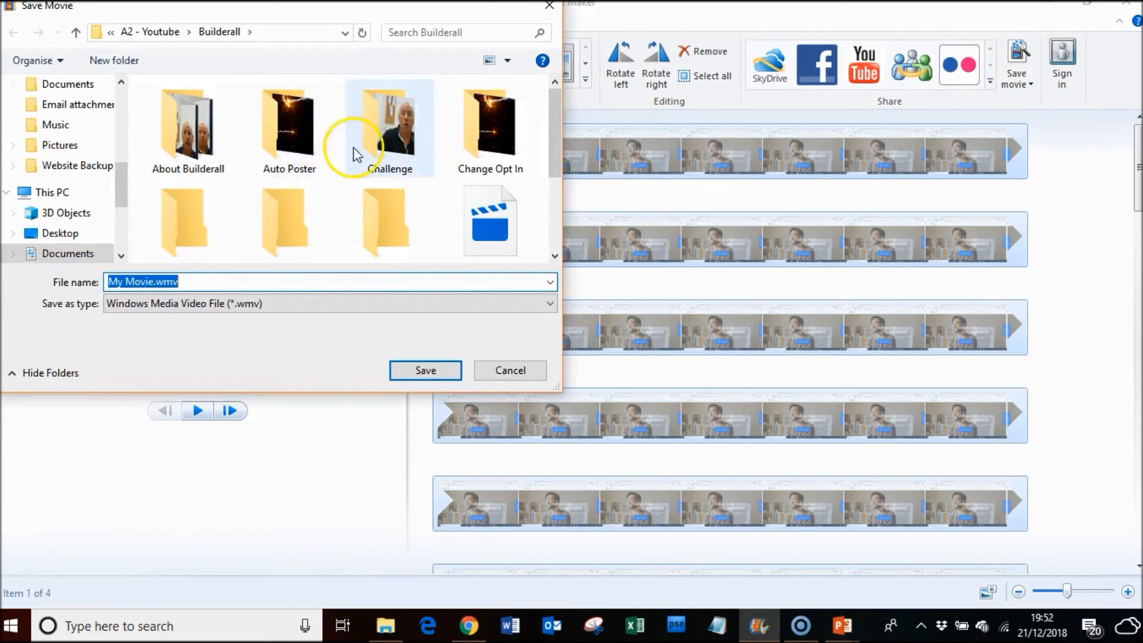
{"action": "mouse_move", "coordinate": [556, 112]}
{"action": "left_mouse_down"}
{"action": "mouse_move", "coordinate": [557, 145]}
{"action": "mouse_move", "coordinate": [558, 124]}
{"action": "mouse_move", "coordinate": [555, 134]}
{"action": "left_mouse_up"}
{"action": "left_click", "coordinate": [116, 60]}
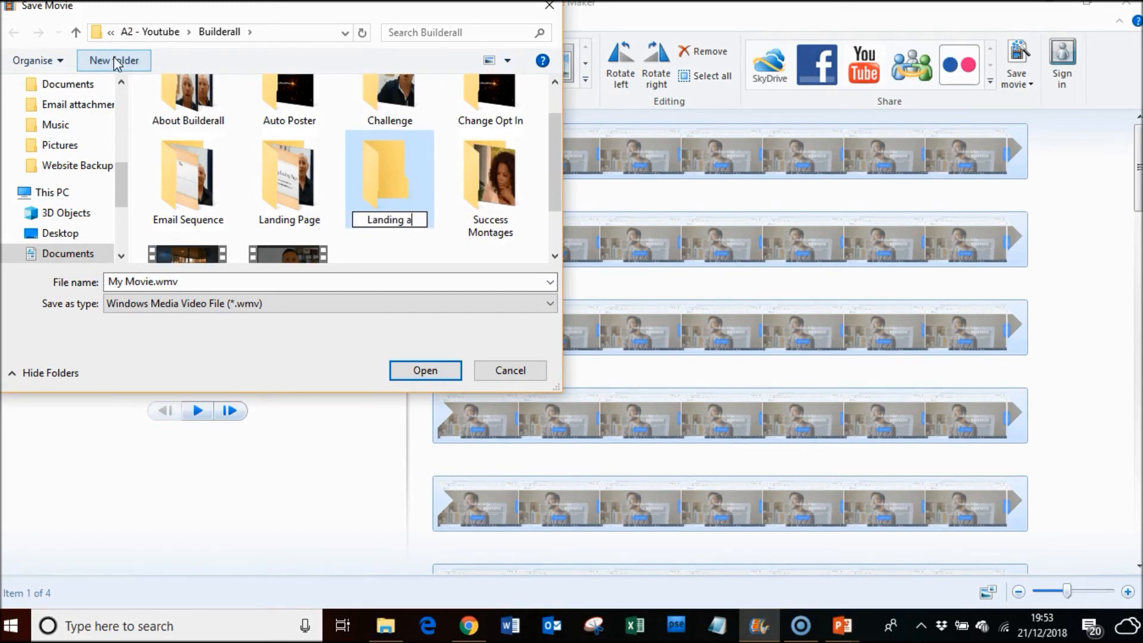
{"action": "type", "text": "boss"}
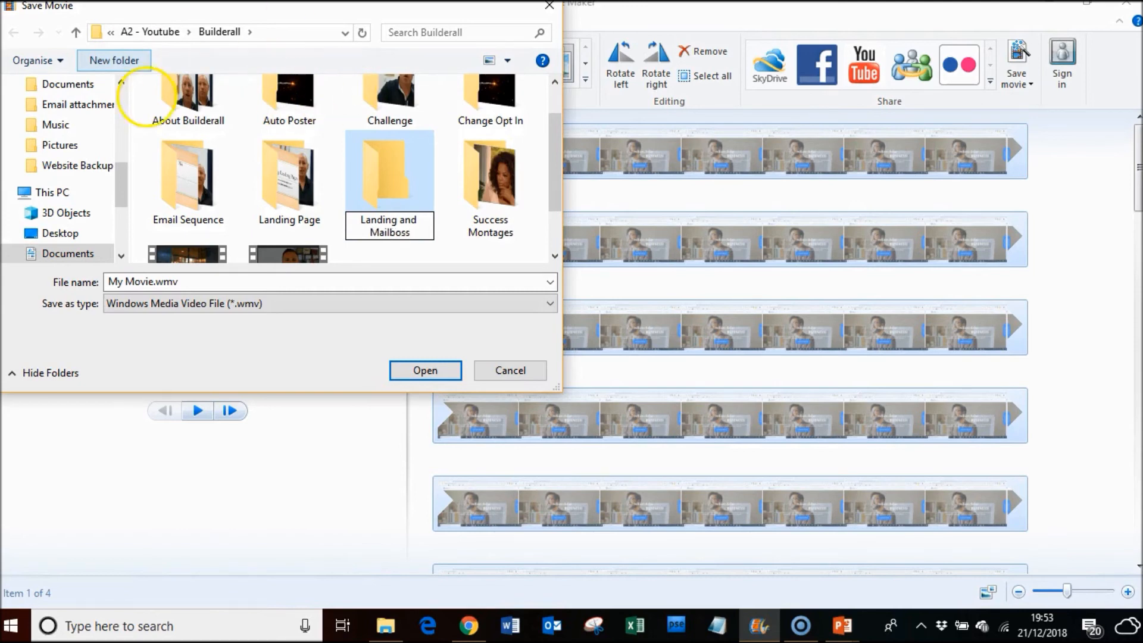
{"action": "double_click", "coordinate": [282, 190]}
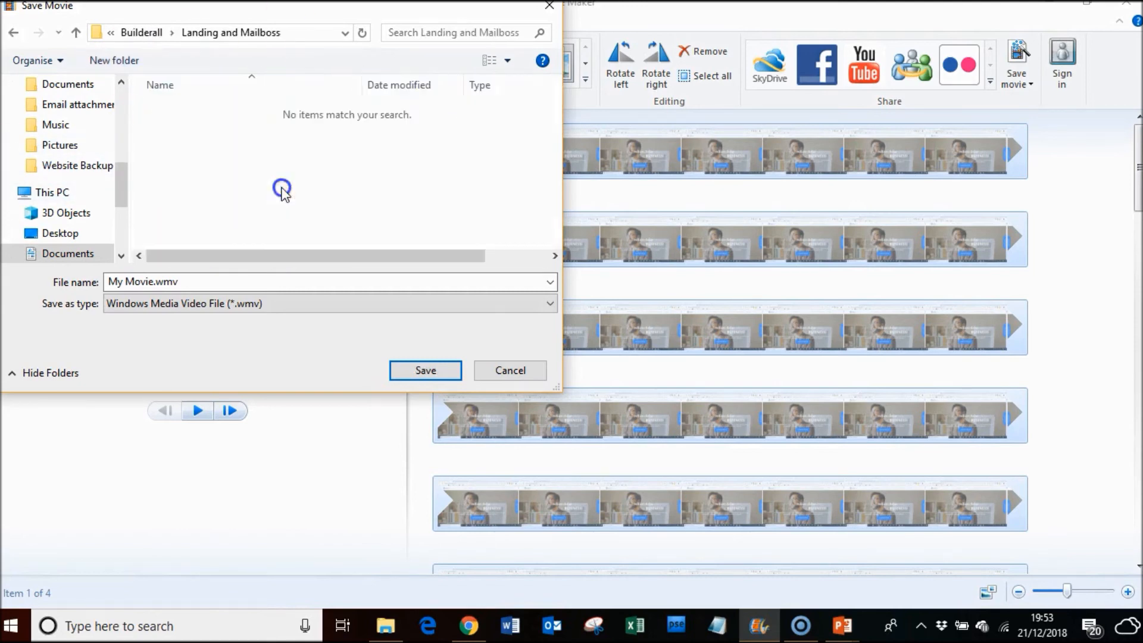
- Save the movie as a Windows Media Video file with a name beginning "How to create a squeeze page and mailing bo"
{"action": "triple_click", "coordinate": [164, 281]}
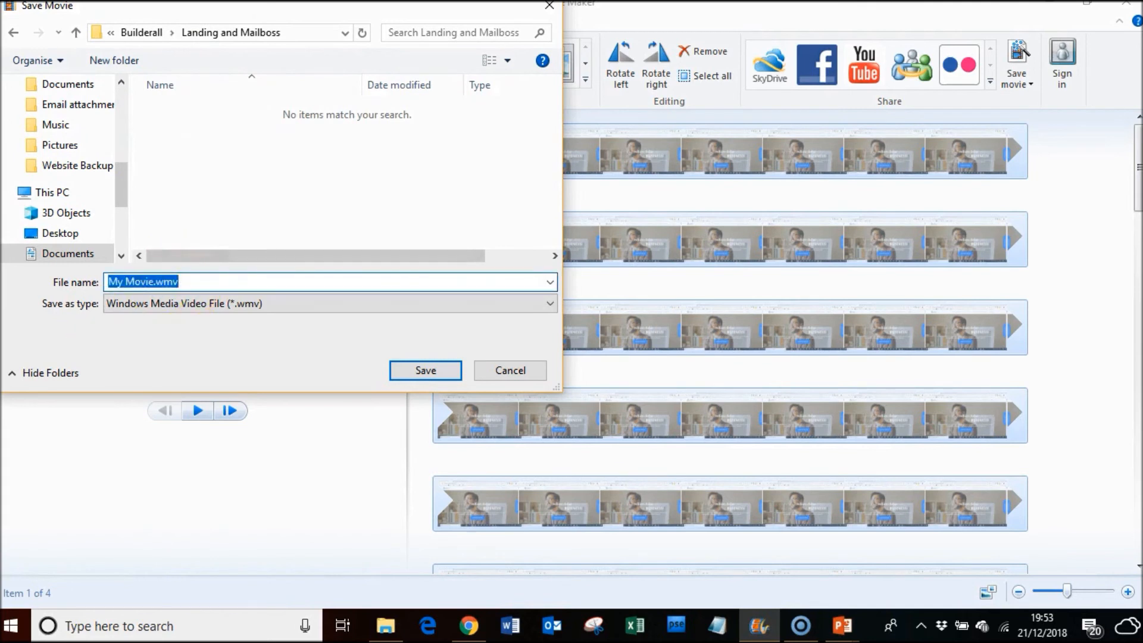
{"action": "key", "text": "BackSpace"}
{"action": "key", "text": "BackSpace"}
{"action": "type", "text": "How"}
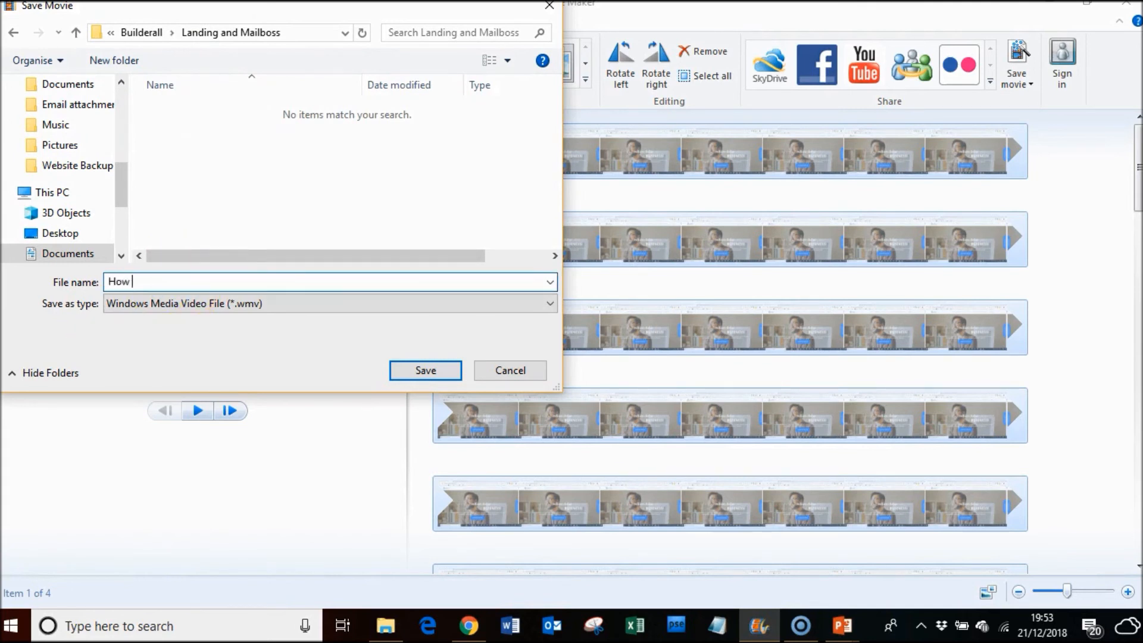
{"action": "type", "text": " to create a lan"}
{"action": "type", "text": "squeeze page and mailing bo"}
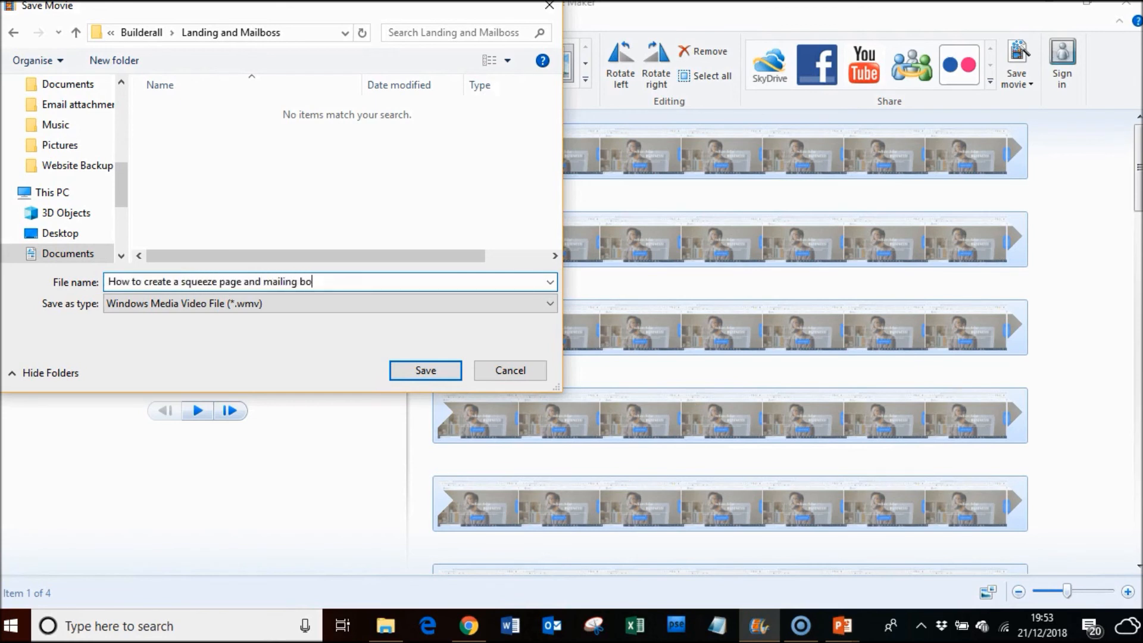
{"action": "left_click", "coordinate": [430, 370]}
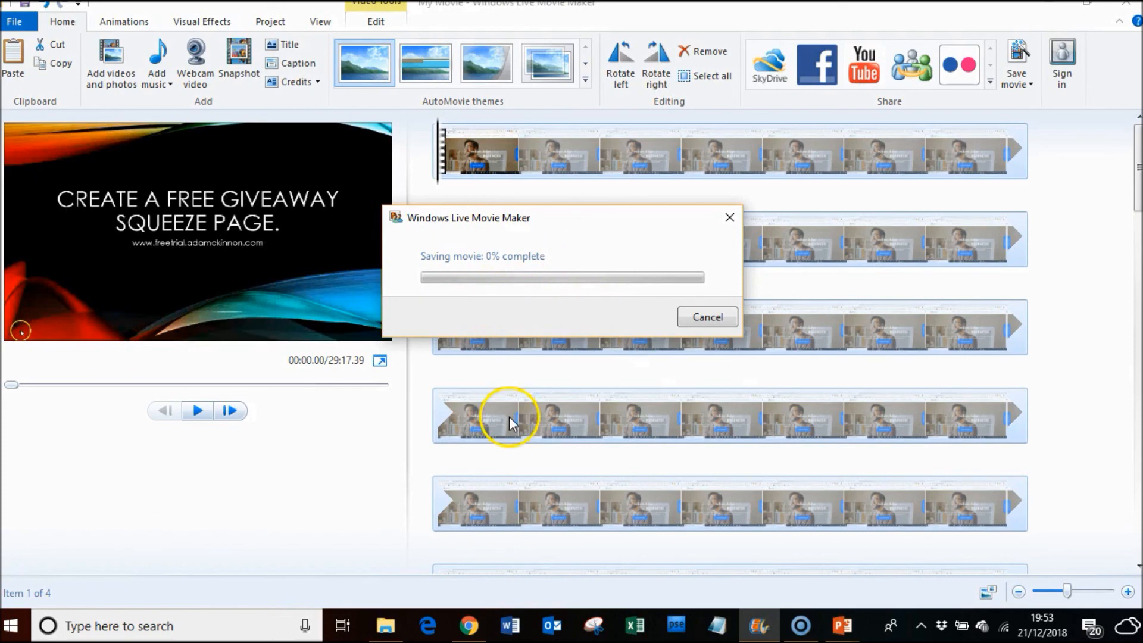
{"action": "left_click", "coordinate": [801, 630]}
{"action": "left_click", "coordinate": [605, 321]}
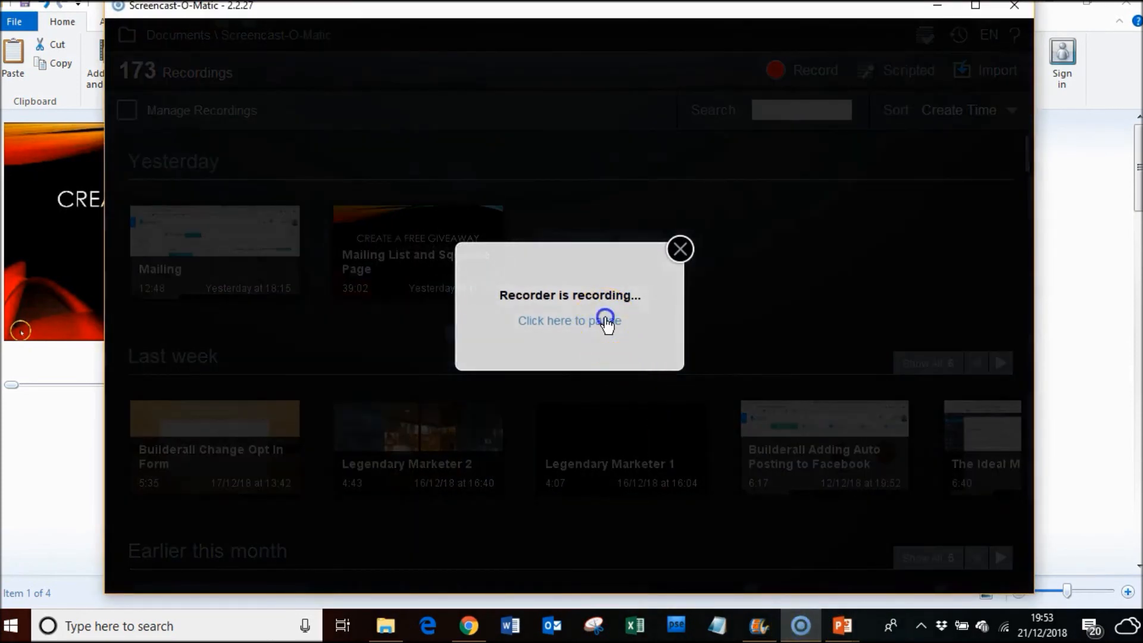